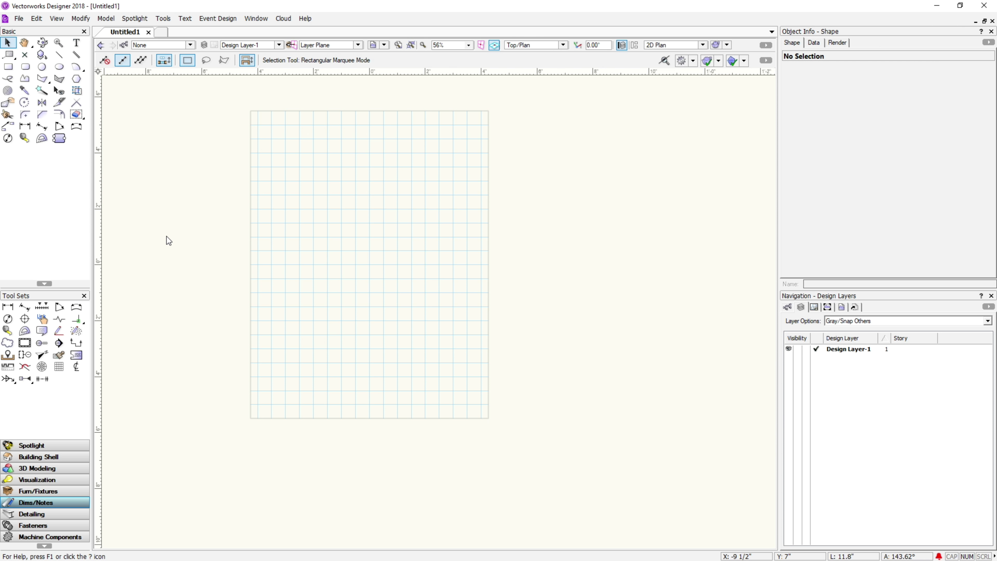
Step: Turn on Show Internal Origin Marker in the display preferences
{"action": "left_click", "coordinate": [163, 18]}
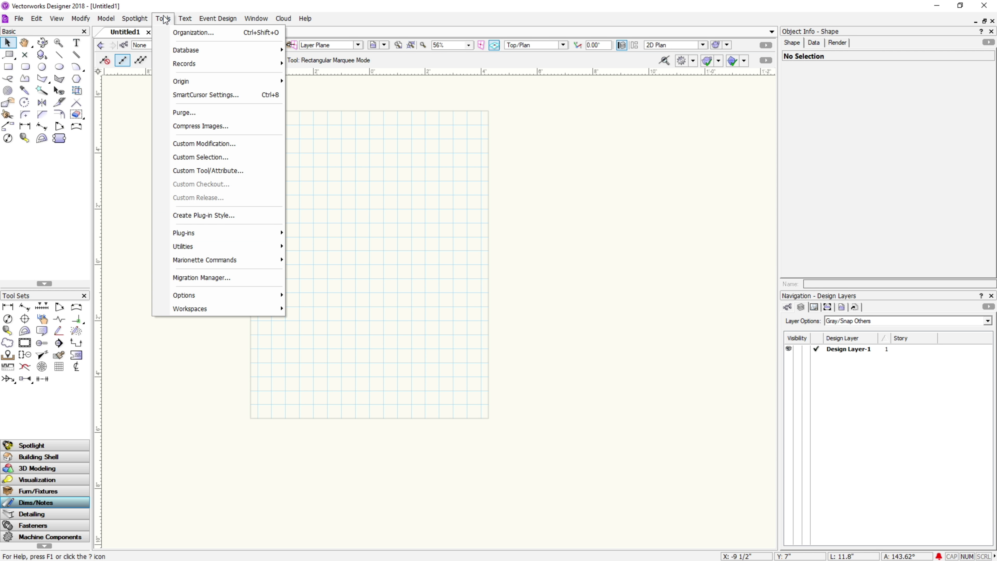
{"action": "mouse_move", "coordinate": [190, 291]}
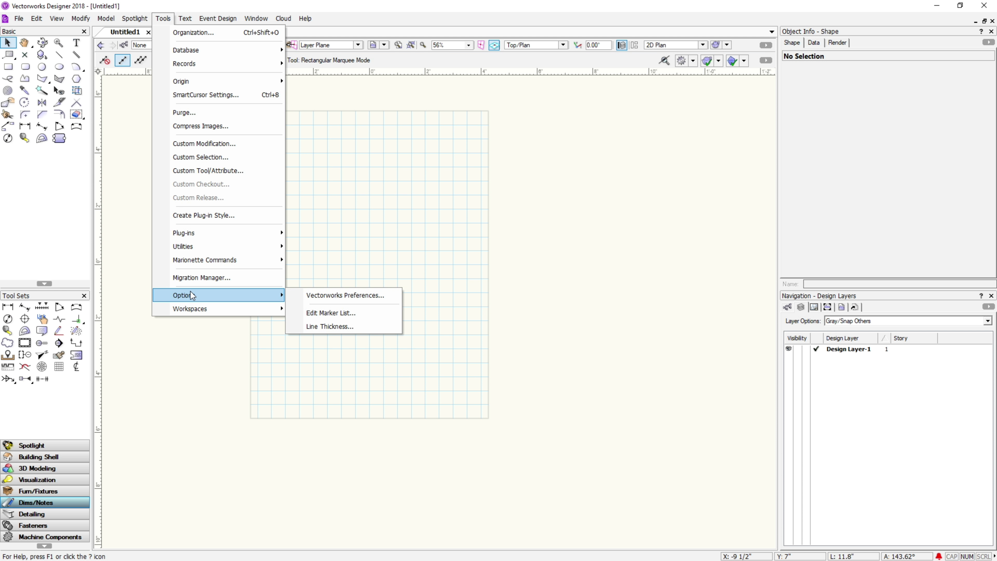
{"action": "left_click", "coordinate": [311, 298]}
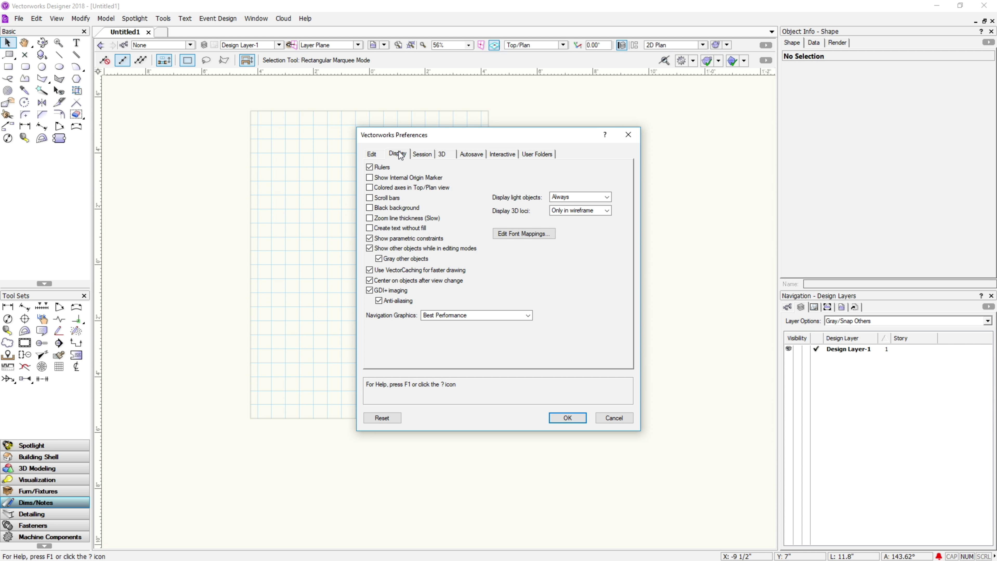
{"action": "left_click", "coordinate": [369, 178]}
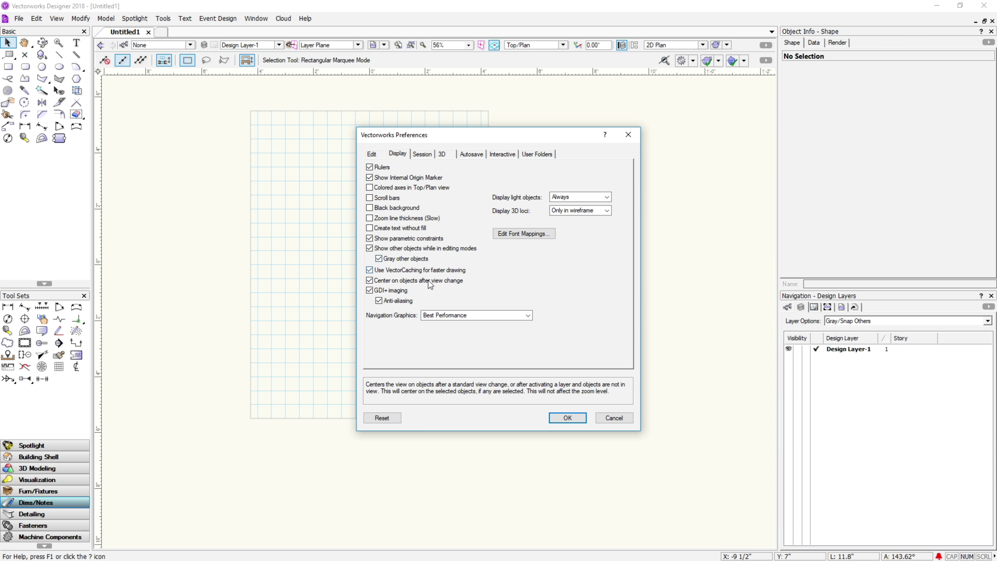
{"action": "left_click", "coordinate": [558, 422]}
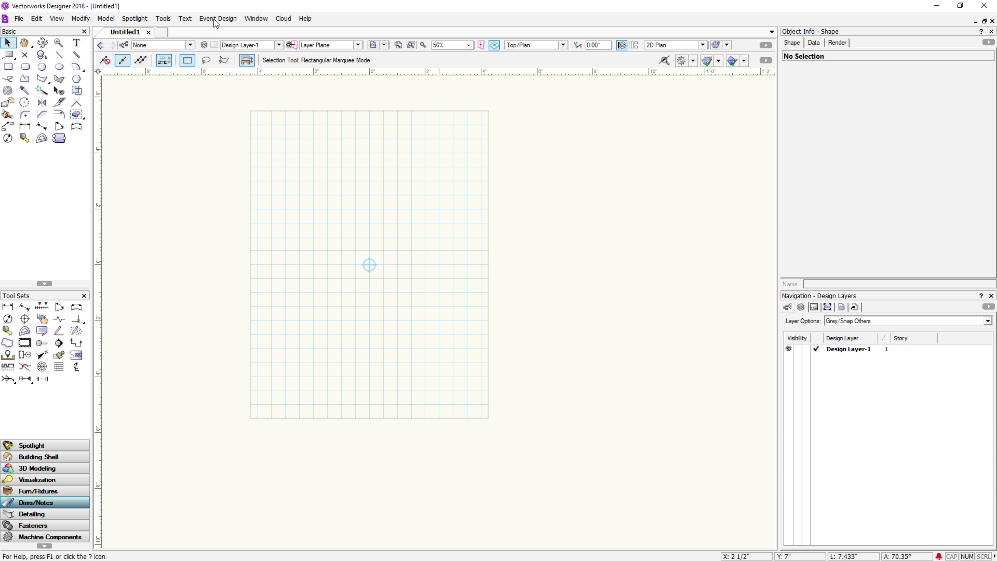
Step: Start a single DXF/DWG import of DWG Import-1.dwg from the Downloads folder
{"action": "left_click", "coordinate": [20, 20]}
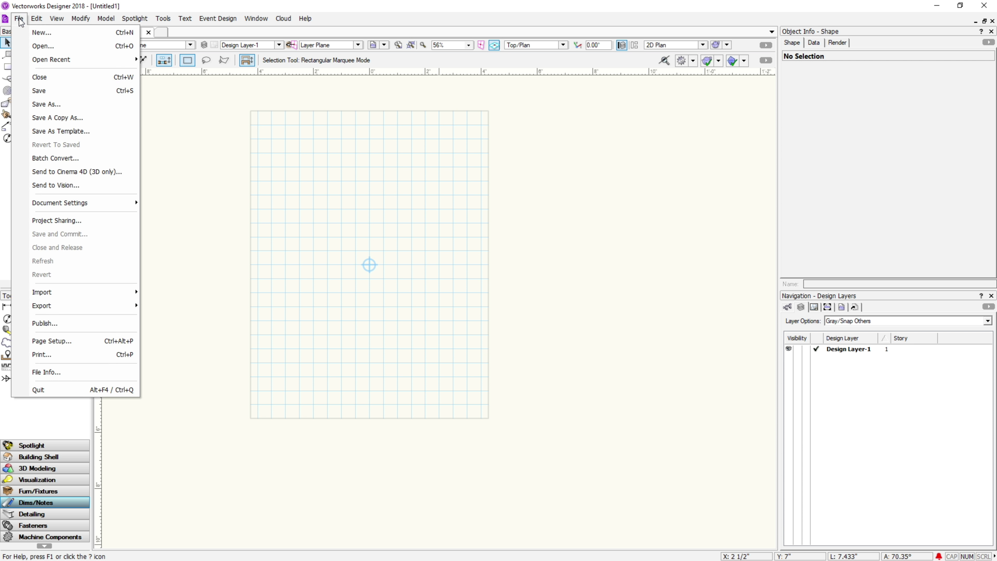
{"action": "mouse_move", "coordinate": [67, 299]}
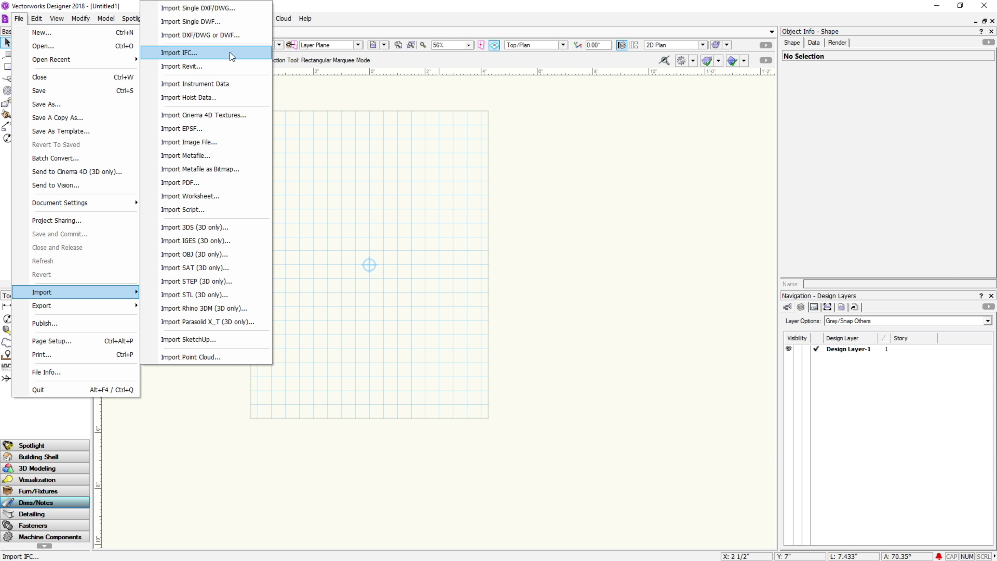
{"action": "left_click", "coordinate": [215, 12]}
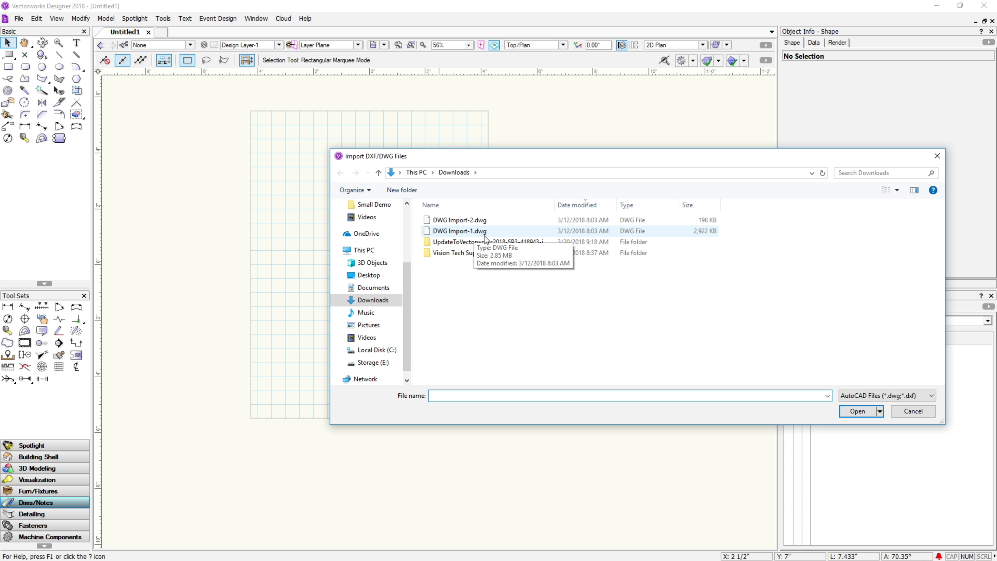
{"action": "left_click", "coordinate": [486, 235]}
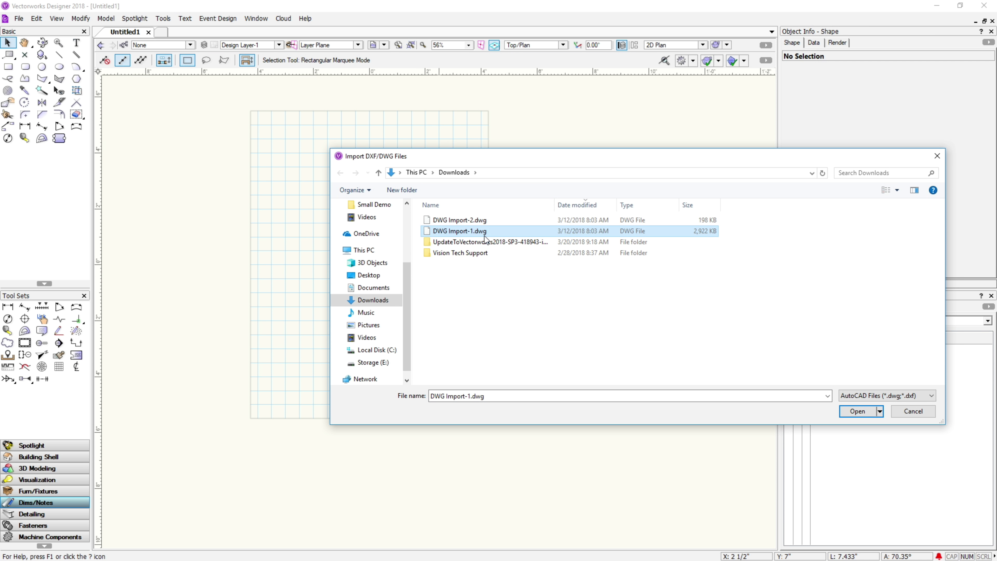
{"action": "left_click", "coordinate": [869, 412]}
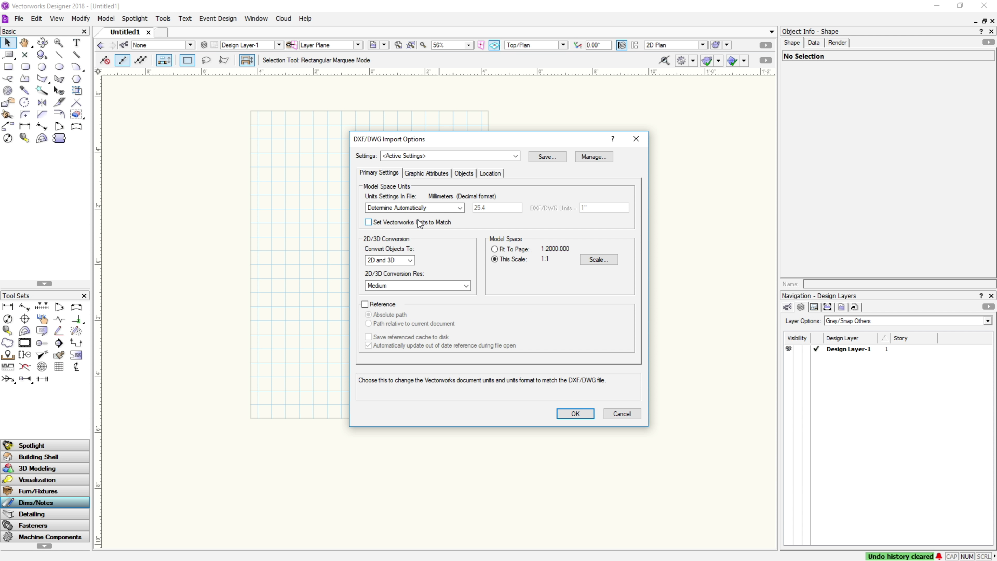
Step: Set the import to convert objects to 2D and 3D at Medium resolution, with a 1:1 model space scale and an absolute-path reference
{"action": "left_click", "coordinate": [409, 260]}
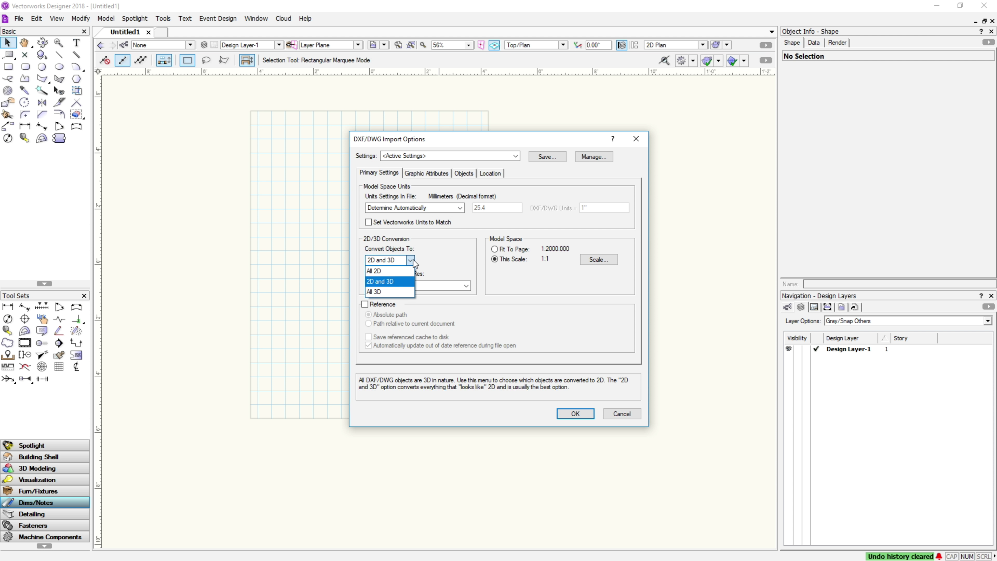
{"action": "left_click", "coordinate": [424, 268]}
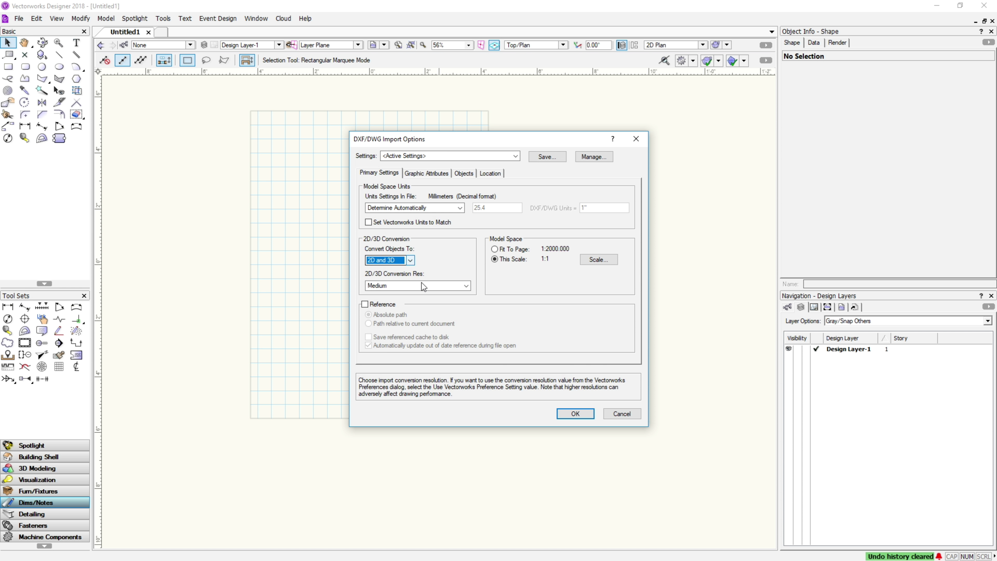
{"action": "left_click", "coordinate": [422, 284]}
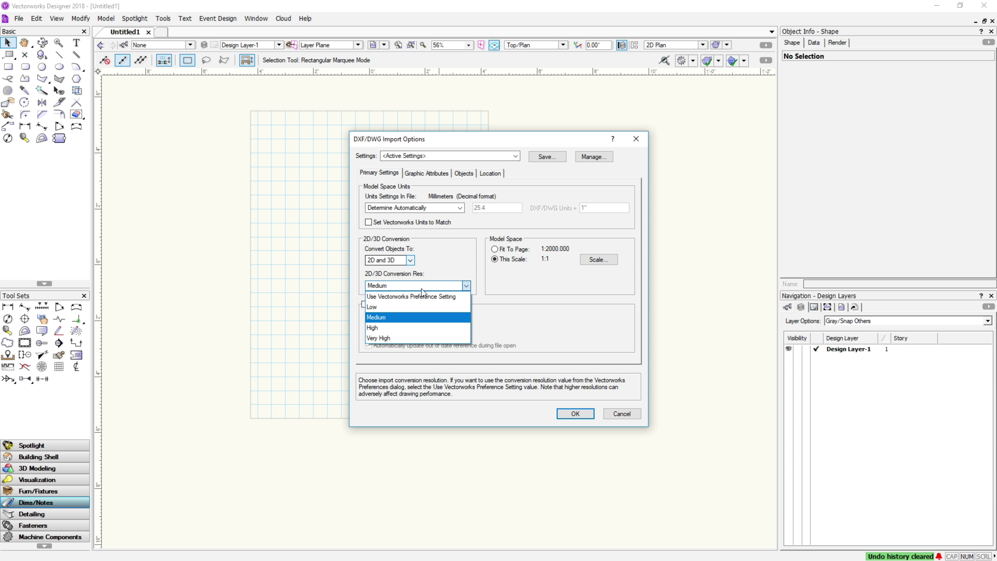
{"action": "left_click", "coordinate": [411, 317]}
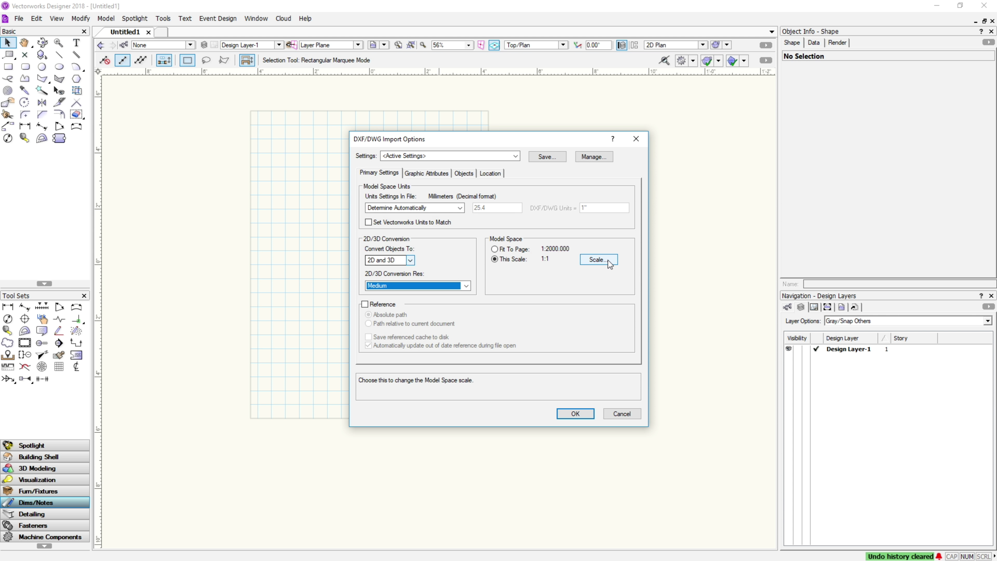
{"action": "left_click", "coordinate": [598, 260]}
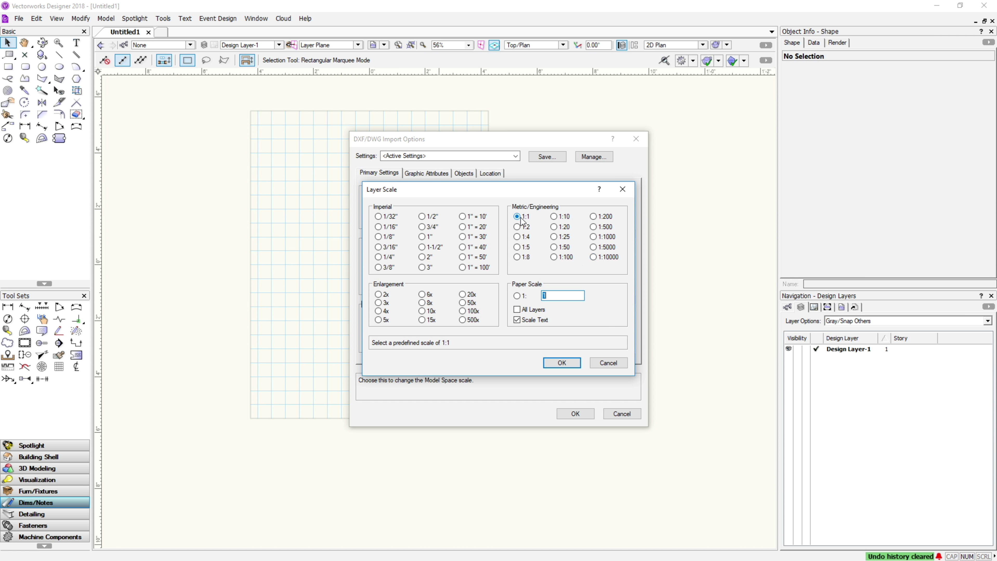
{"action": "left_click", "coordinate": [561, 364]}
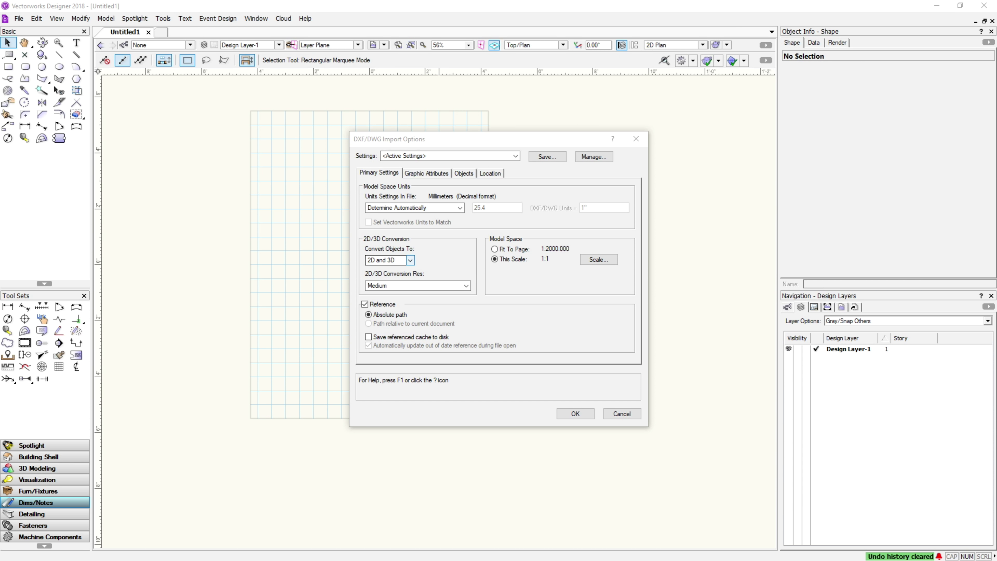
Step: Review the import's graphic attributes, including dash scaling and the layer prefix, plus its object and location options
{"action": "left_click", "coordinate": [432, 175]}
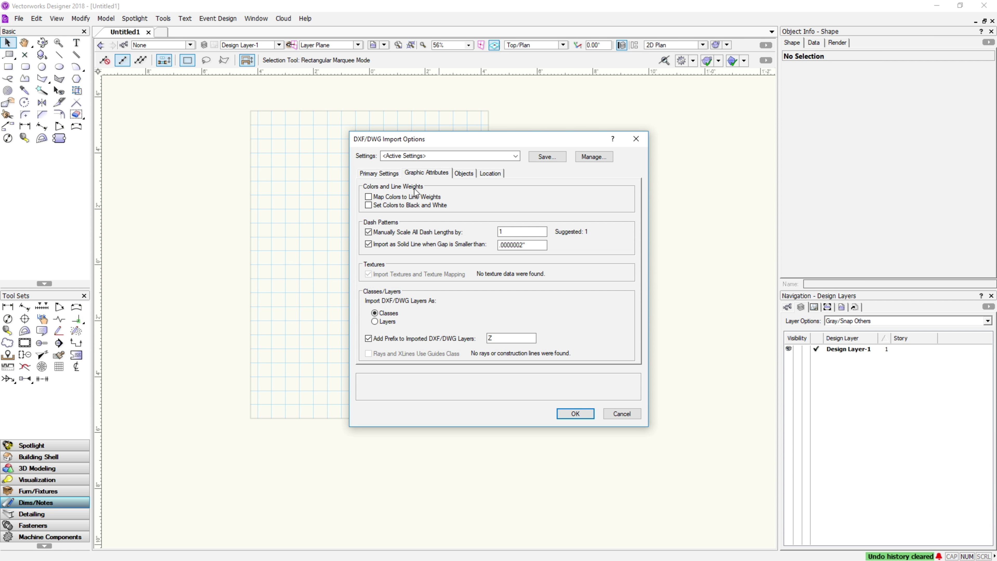
{"action": "mouse_move", "coordinate": [415, 200]}
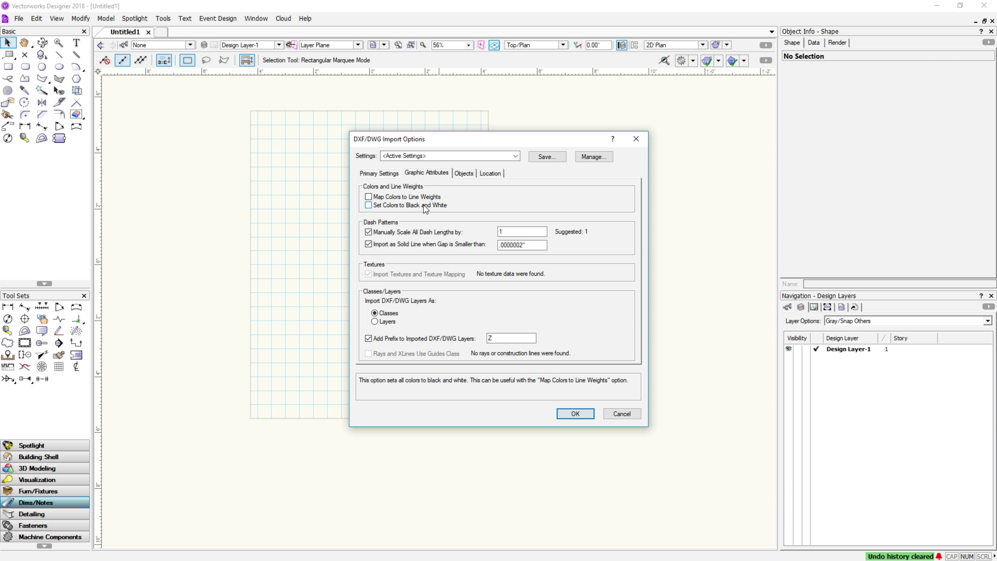
{"action": "mouse_move", "coordinate": [416, 232]}
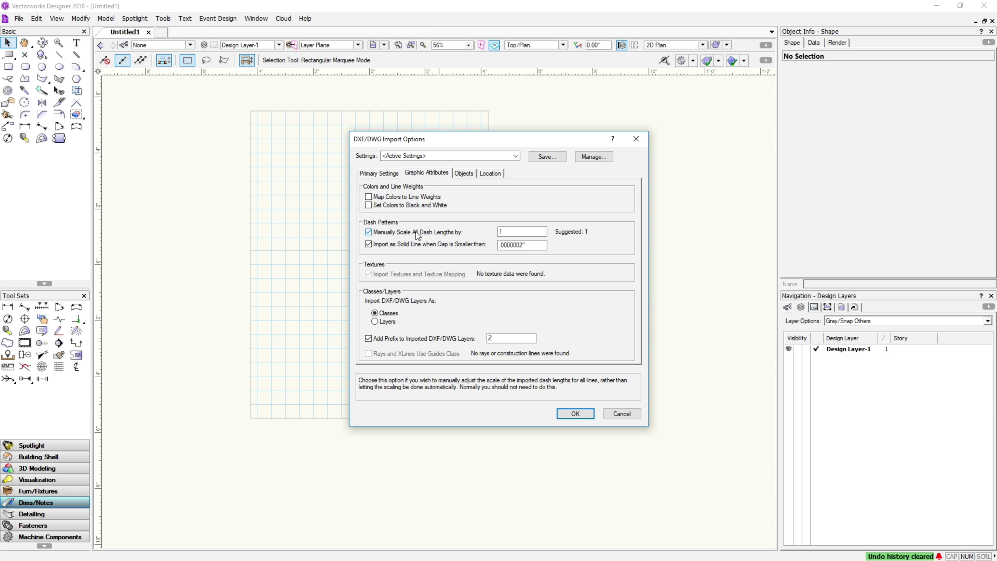
{"action": "left_click", "coordinate": [518, 234]}
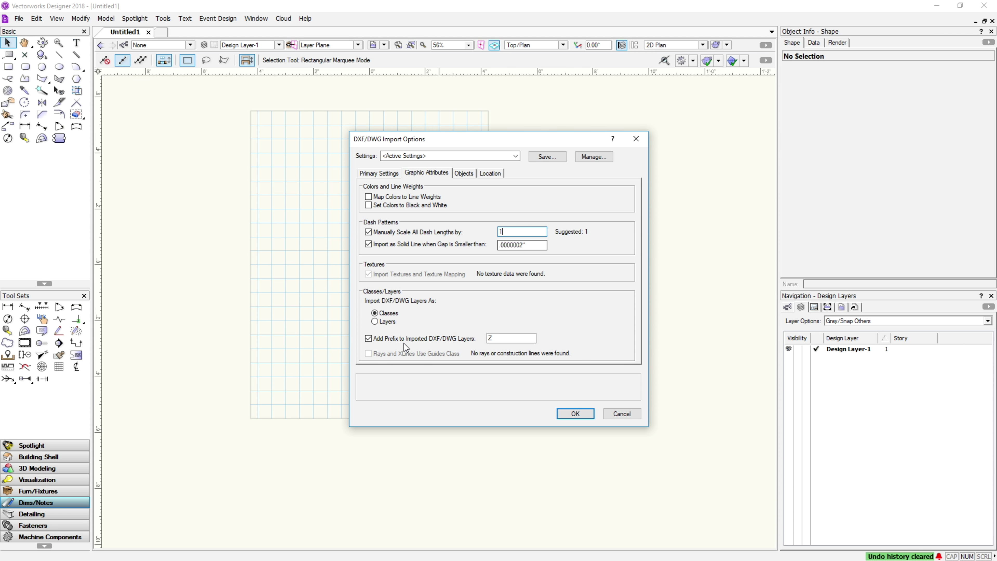
{"action": "left_click", "coordinate": [503, 339]}
{"action": "left_click", "coordinate": [471, 170]}
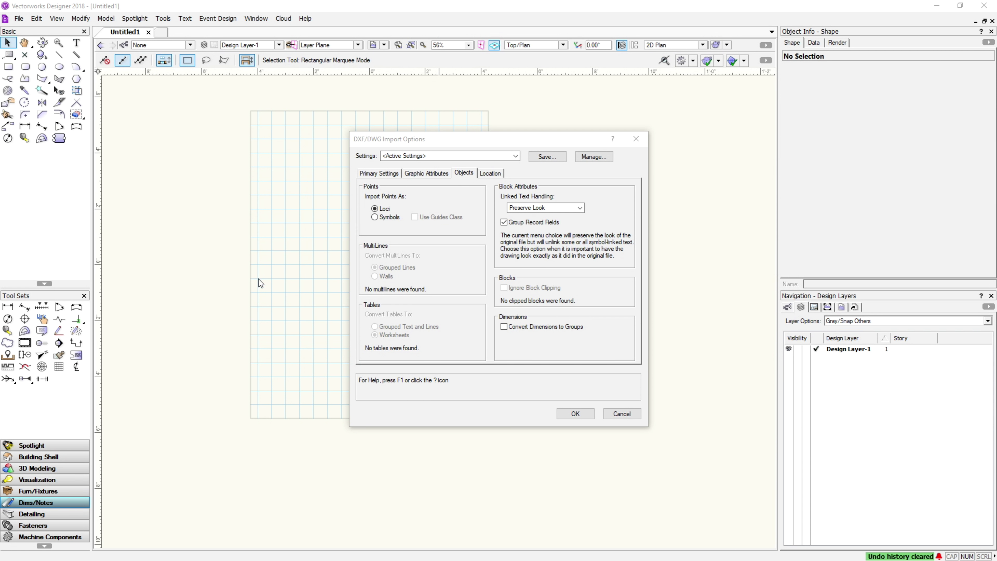
{"action": "left_click", "coordinate": [492, 173]}
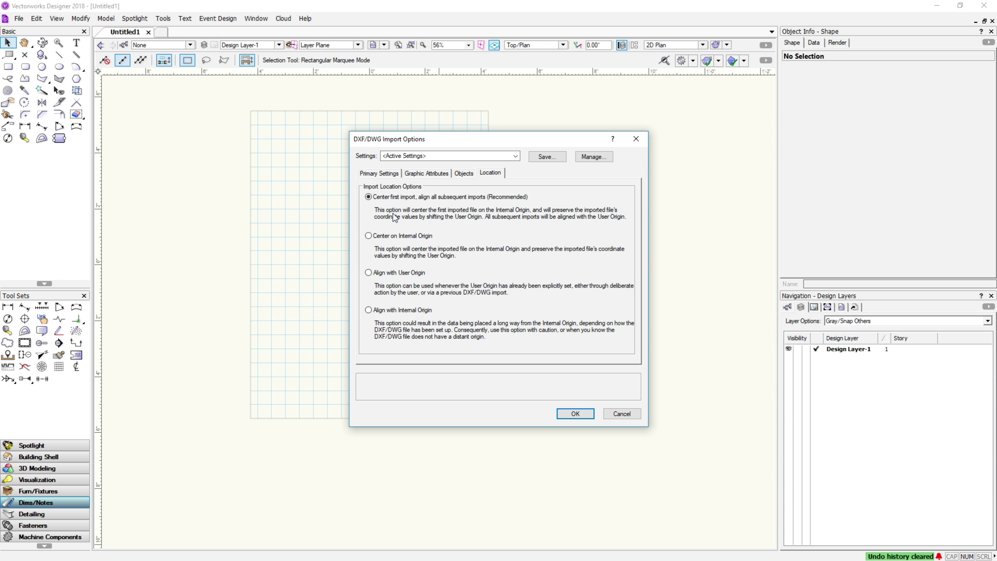
Step: Save the current import options as "New settings" and select that saved set
{"action": "left_click", "coordinate": [544, 157]}
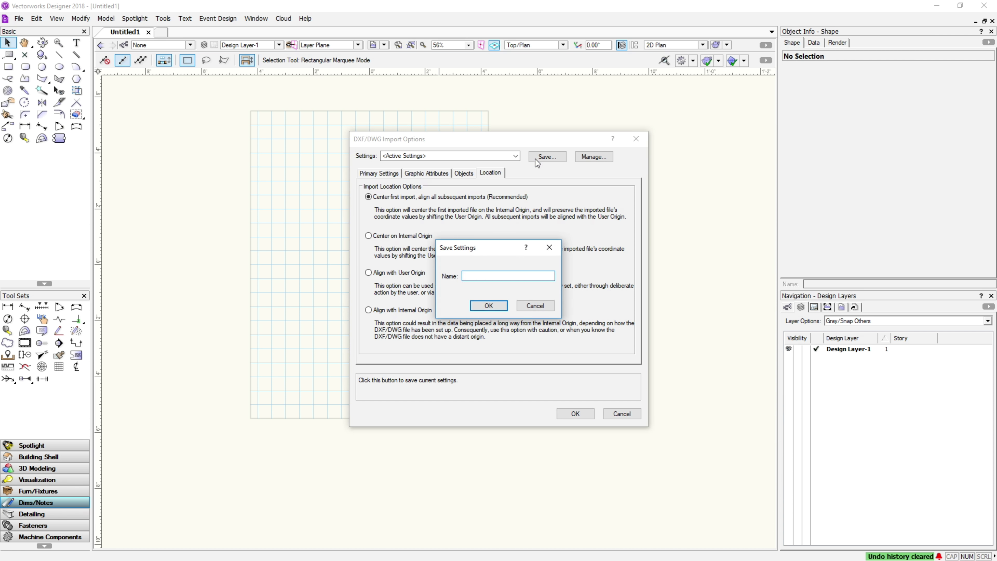
{"action": "type", "text": "New settings"}
{"action": "left_click", "coordinate": [485, 306]}
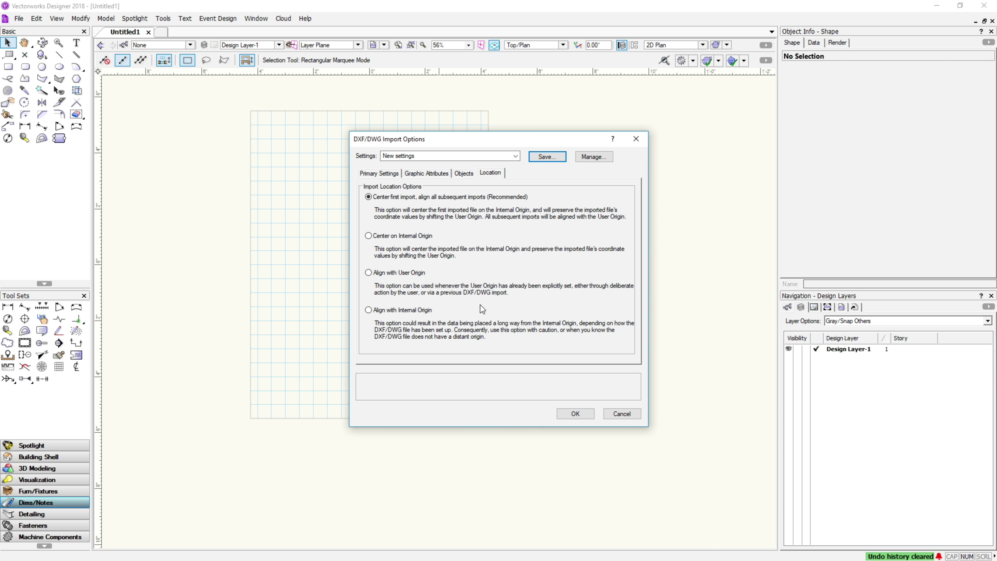
{"action": "left_click", "coordinate": [485, 158]}
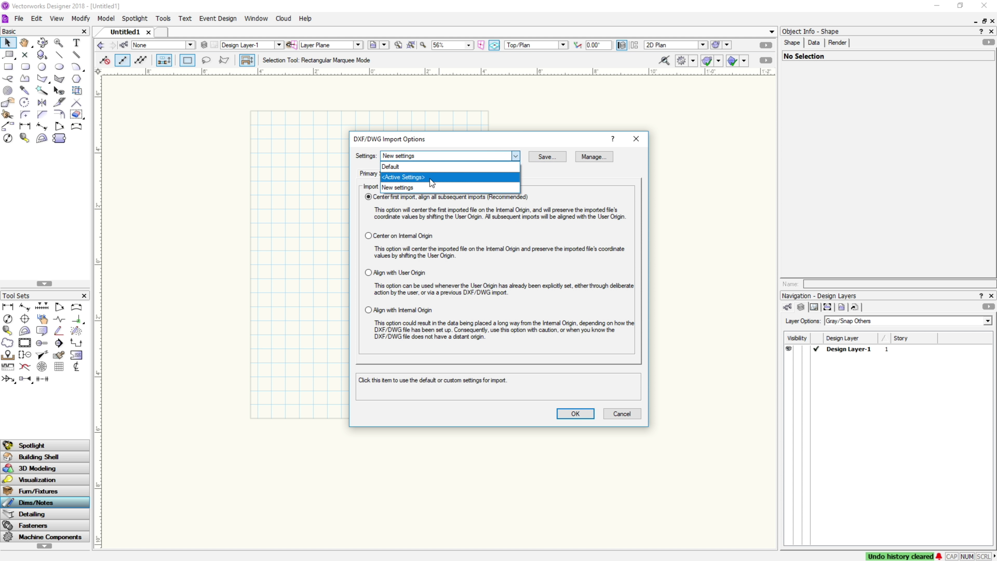
{"action": "left_click", "coordinate": [426, 186]}
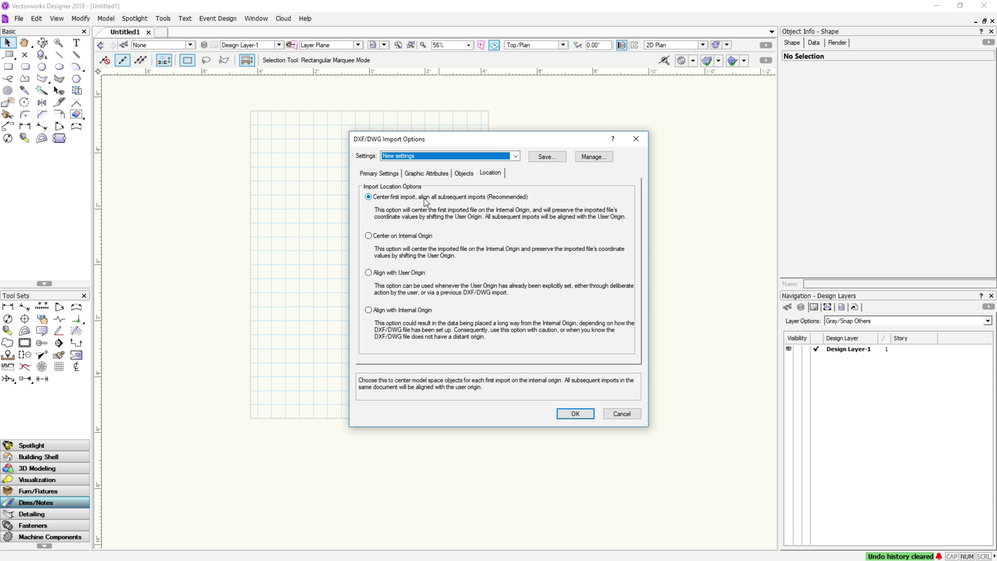
Step: Import the DWG using the option that centers the first import and aligns all subsequent imports
{"action": "mouse_move", "coordinate": [427, 273]}
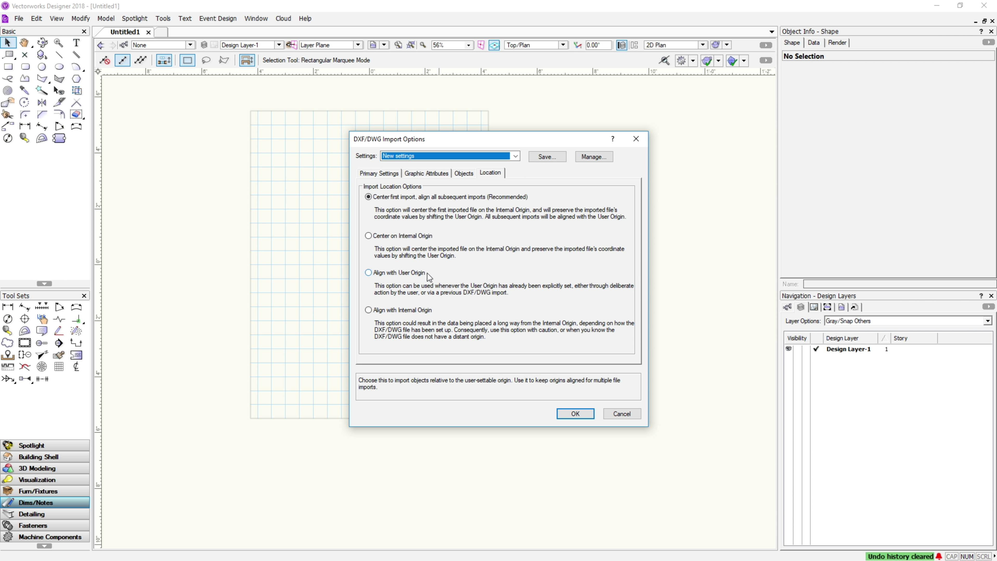
{"action": "left_click", "coordinate": [572, 415]}
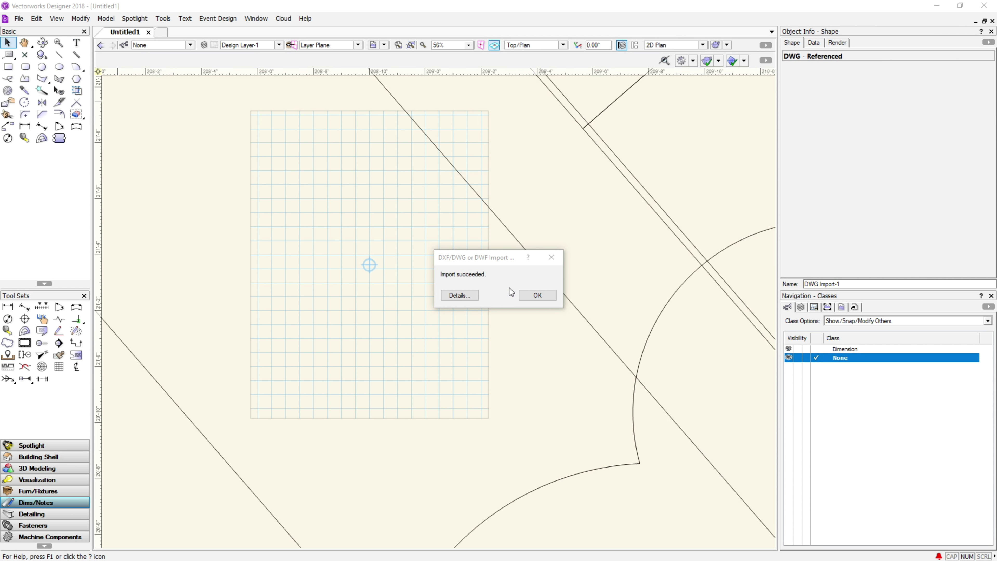
{"action": "left_click", "coordinate": [536, 295]}
Step: Examine the imported site plan's overall extent and its detailed dimensions around the internal origin
{"action": "scroll", "coordinate": [536, 322], "scroll_direction": "down", "scroll_amount": 5}
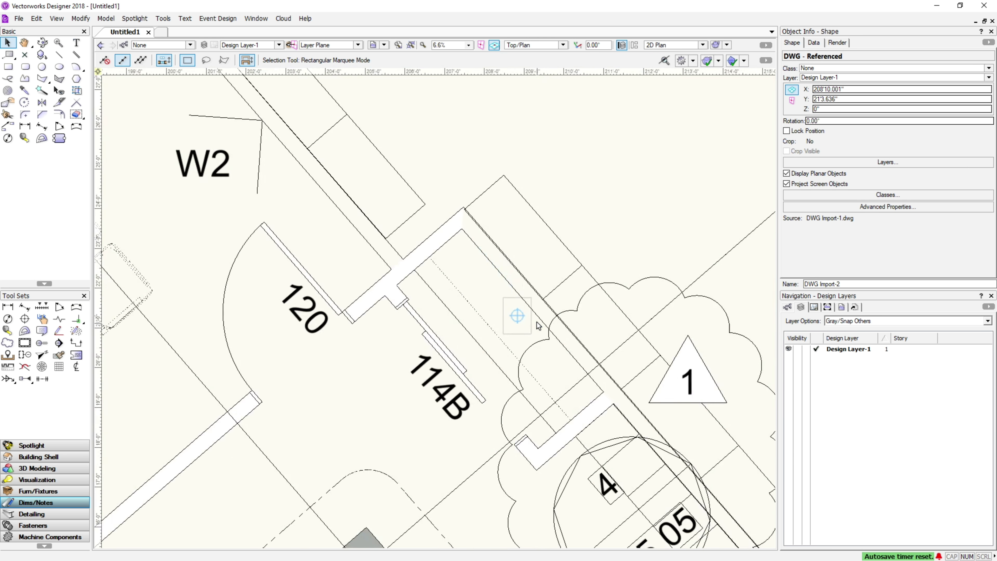
{"action": "scroll", "coordinate": [536, 322], "scroll_direction": "down", "scroll_amount": 9}
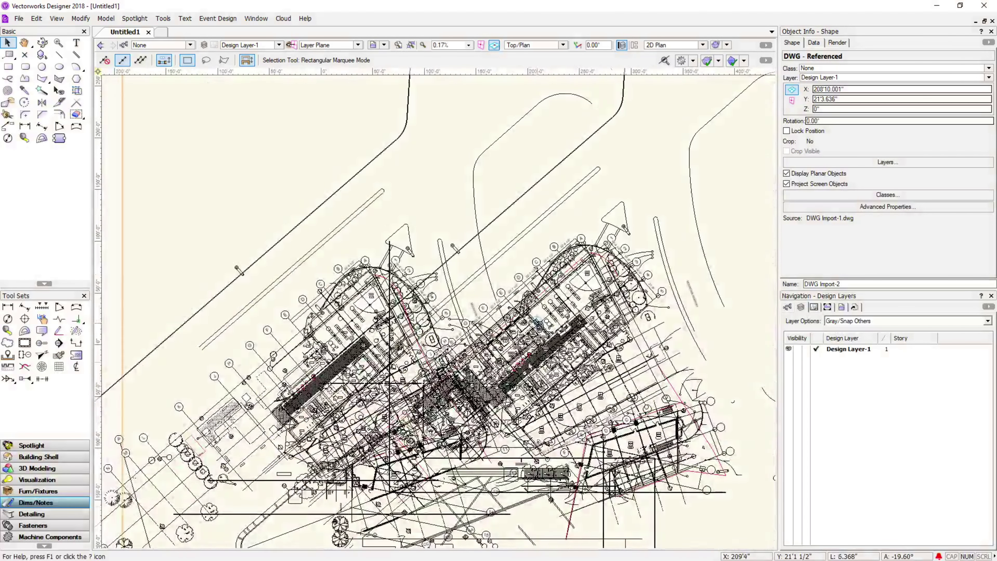
{"action": "scroll", "coordinate": [538, 323], "scroll_direction": "down", "scroll_amount": 1}
{"action": "mouse_move", "coordinate": [518, 399]}
{"action": "middle_mouse_down"}
{"action": "mouse_move", "coordinate": [501, 367]}
{"action": "mouse_move", "coordinate": [498, 309]}
{"action": "middle_mouse_up"}
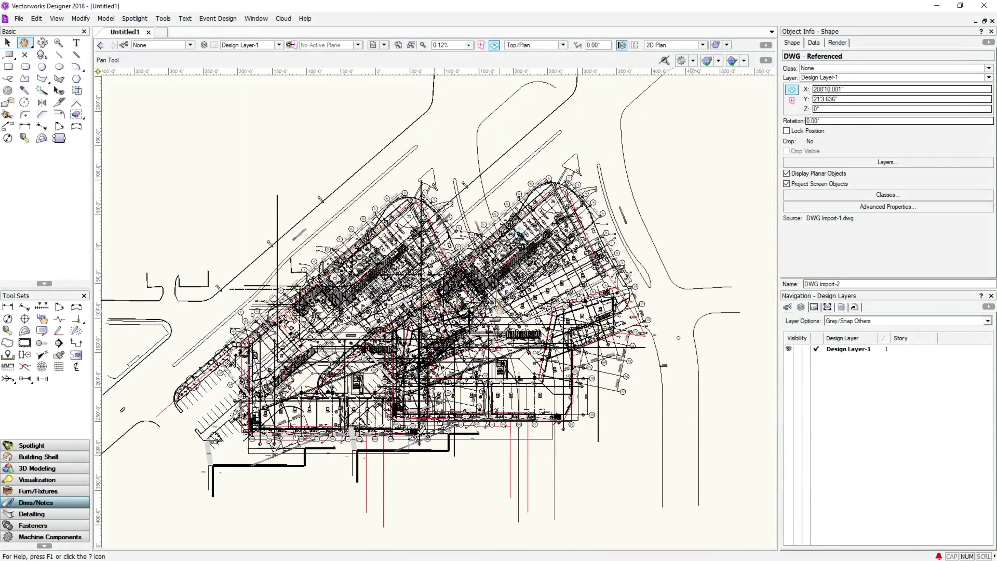
{"action": "scroll", "coordinate": [478, 373], "scroll_direction": "up", "scroll_amount": 1}
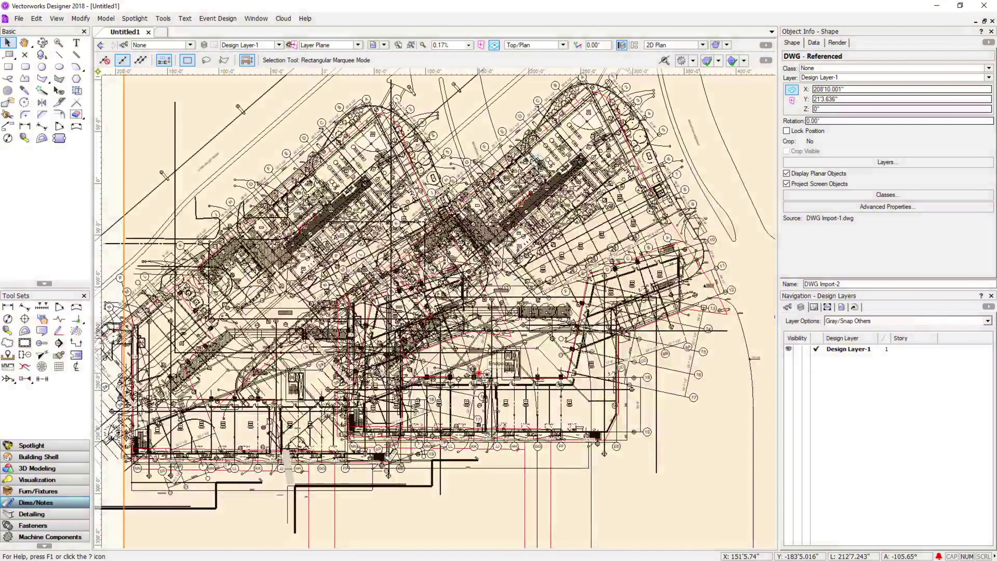
{"action": "scroll", "coordinate": [478, 372], "scroll_direction": "up", "scroll_amount": 4}
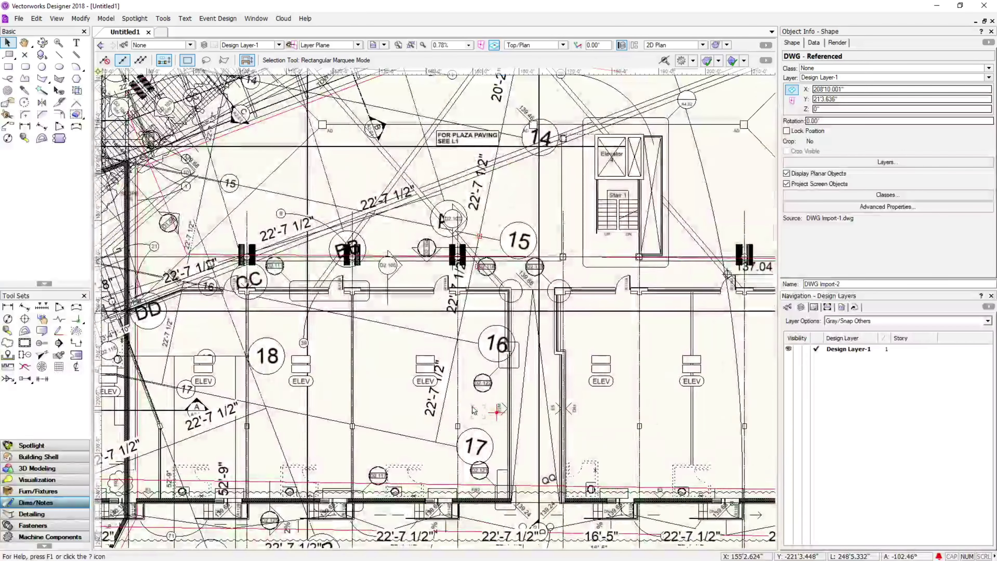
{"action": "scroll", "coordinate": [474, 411], "scroll_direction": "down", "scroll_amount": 1}
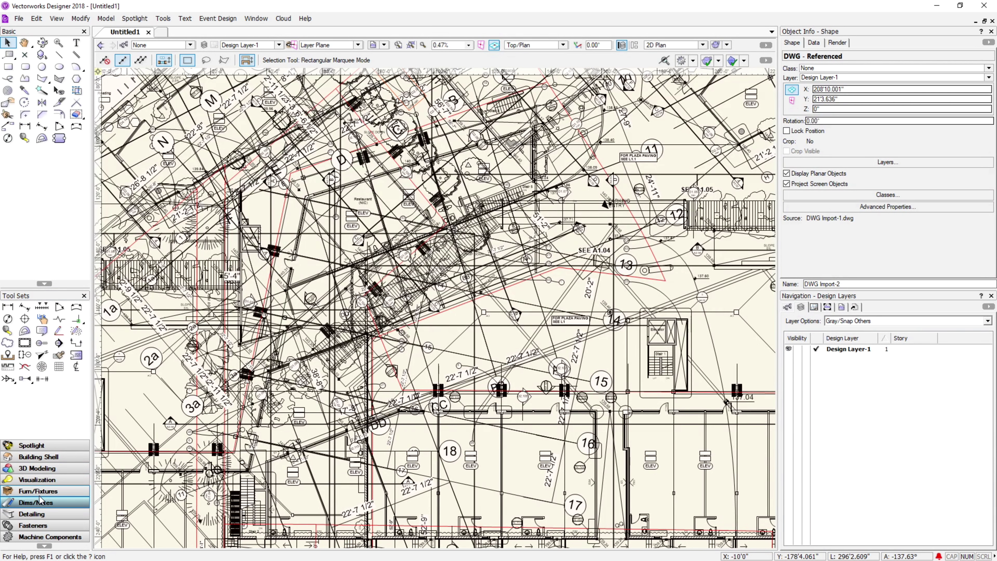
{"action": "scroll", "coordinate": [444, 306], "scroll_direction": "down", "scroll_amount": 3}
Step: Deselect the referenced drawing and open the Scale Objects settings
{"action": "left_click", "coordinate": [589, 150]}
{"action": "scroll", "coordinate": [503, 410], "scroll_direction": "up", "scroll_amount": 5}
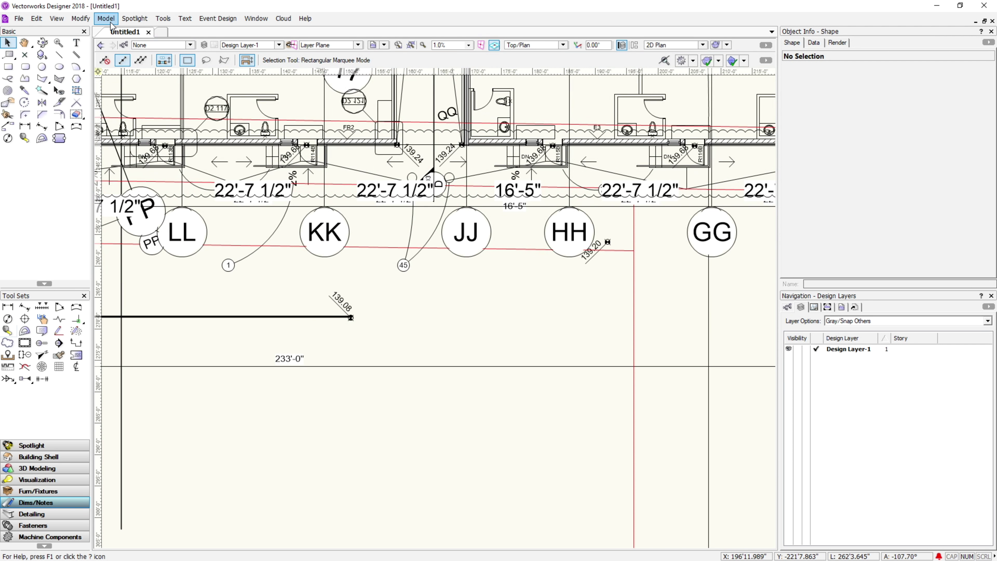
{"action": "left_click", "coordinate": [80, 18]}
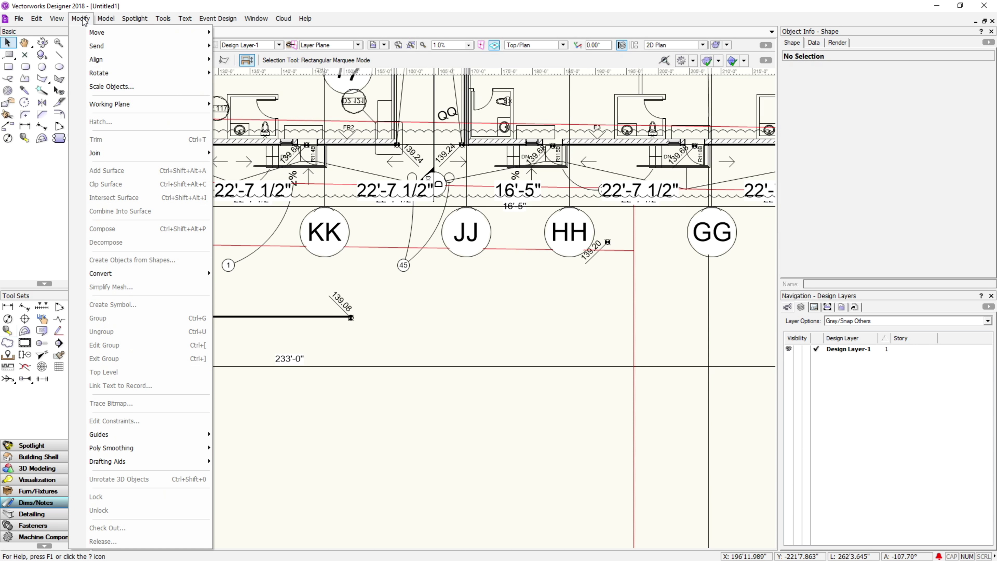
{"action": "left_click", "coordinate": [104, 85]}
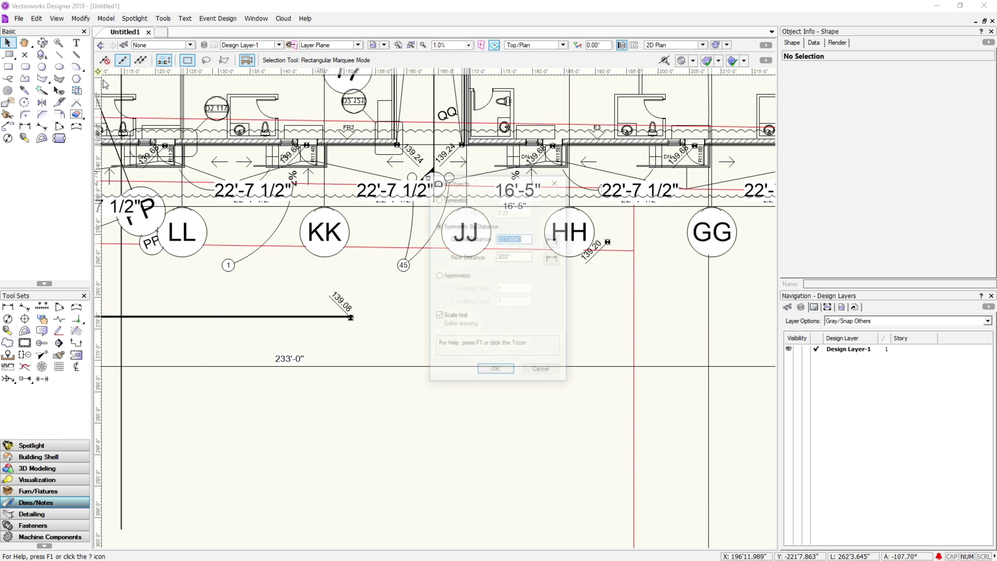